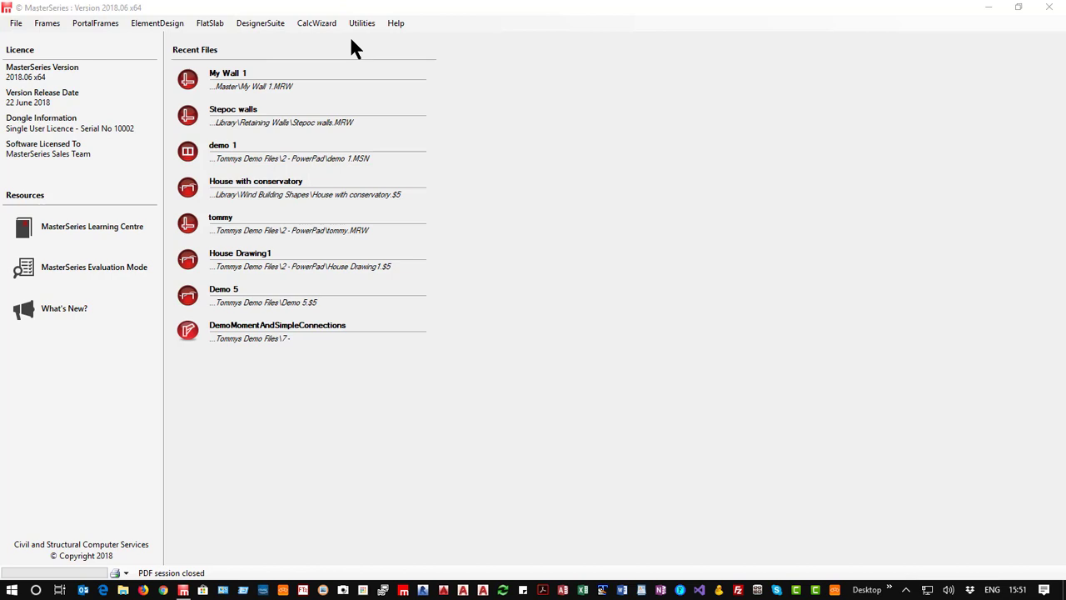
- Open the Stepoc walls file from the Library's Retaining Walls folder in MasterKey : Retaining Walls
click(260, 25)
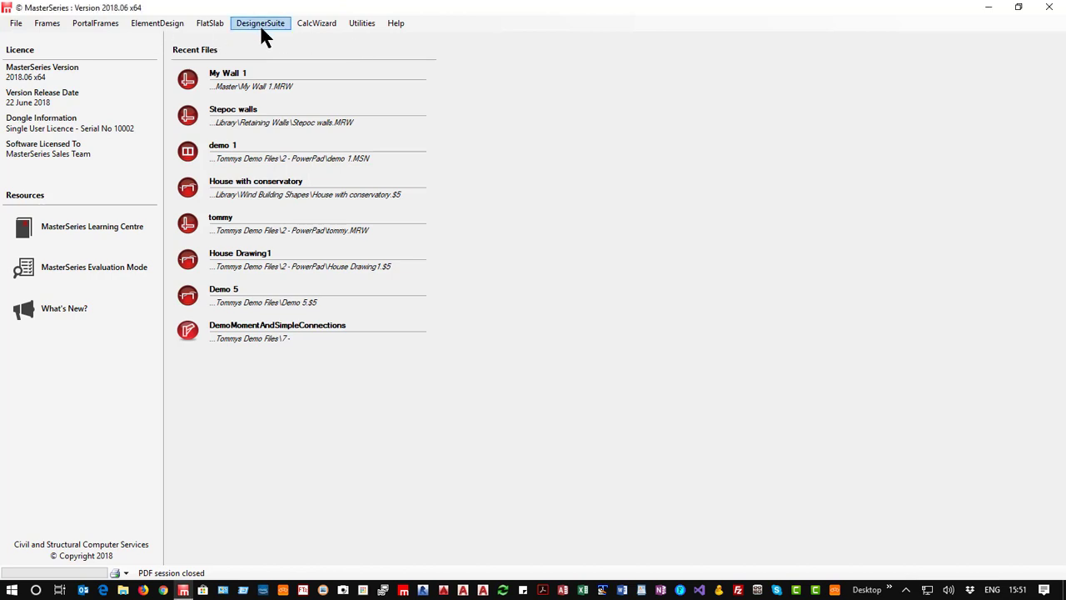
click(259, 25)
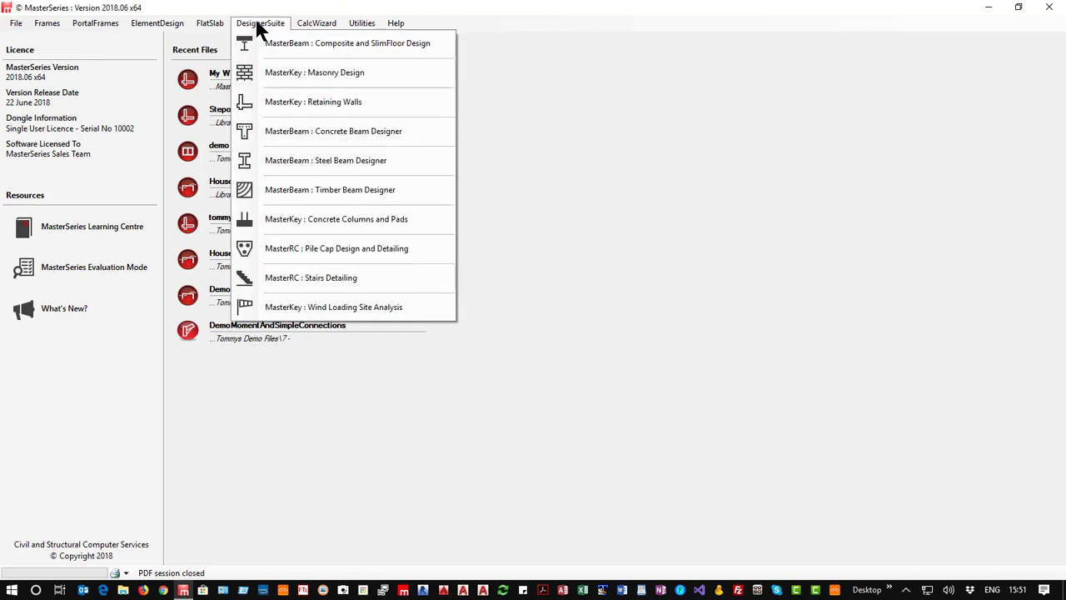
click(324, 102)
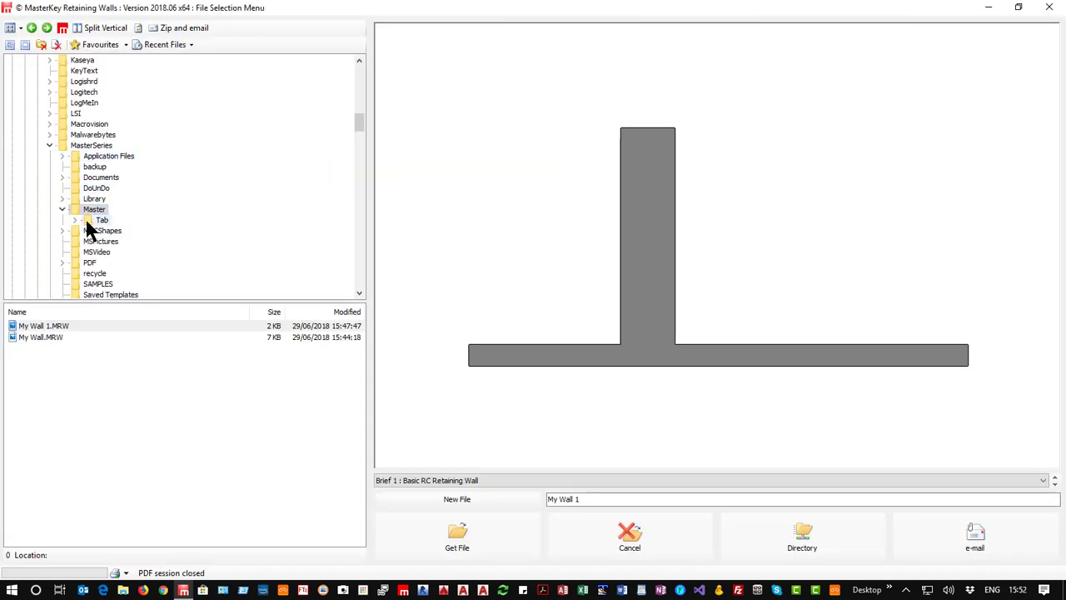
double_click(95, 200)
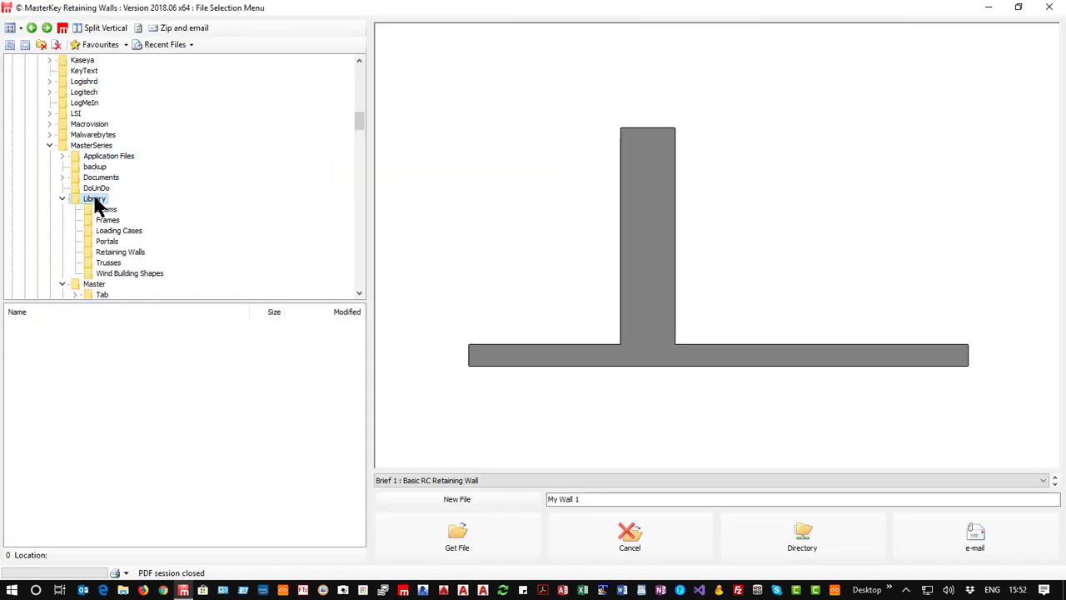
click(108, 253)
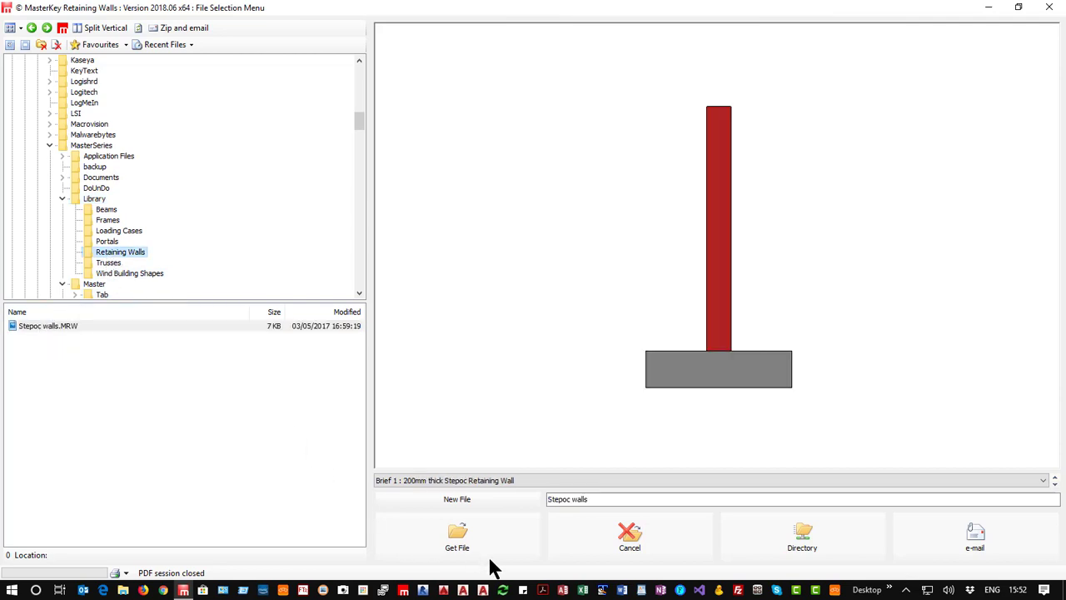
click(472, 540)
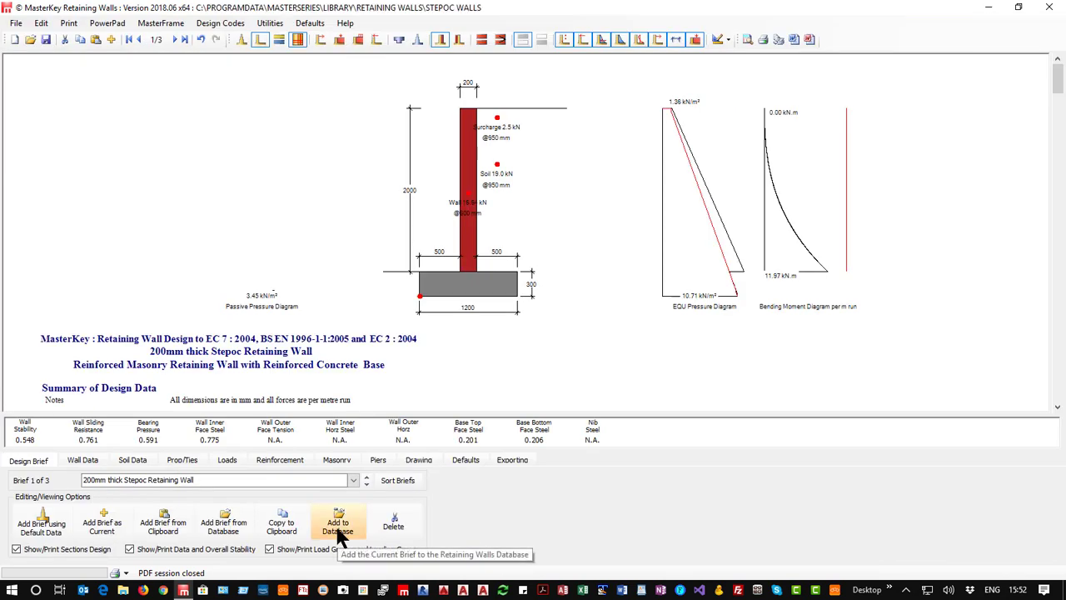
- Go through the 256mm and 325mm thick Stepoc briefs and add a brief from the retaining walls database
click(367, 484)
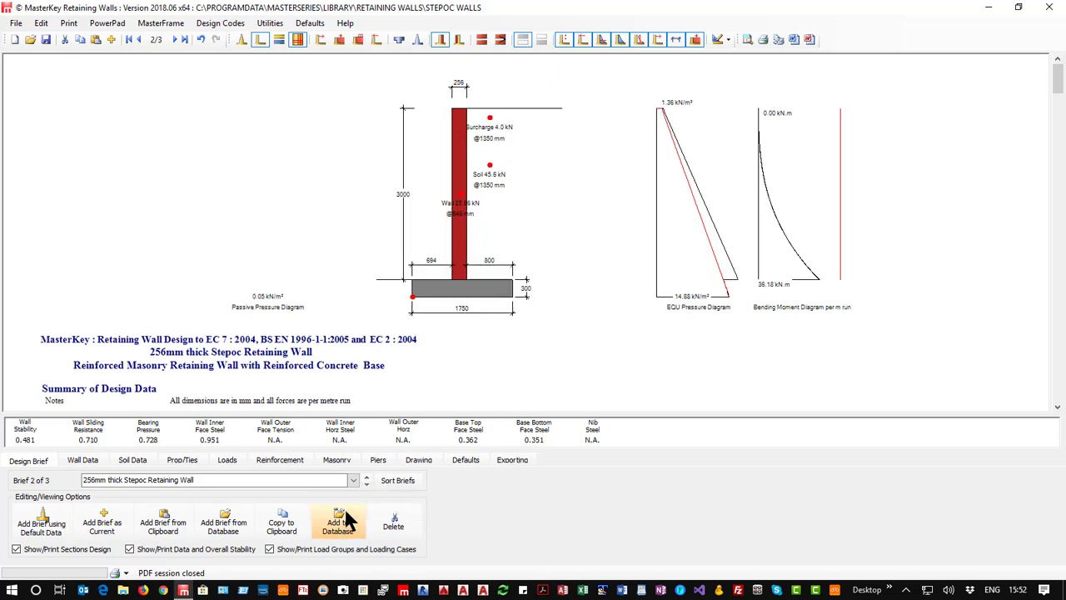
click(365, 479)
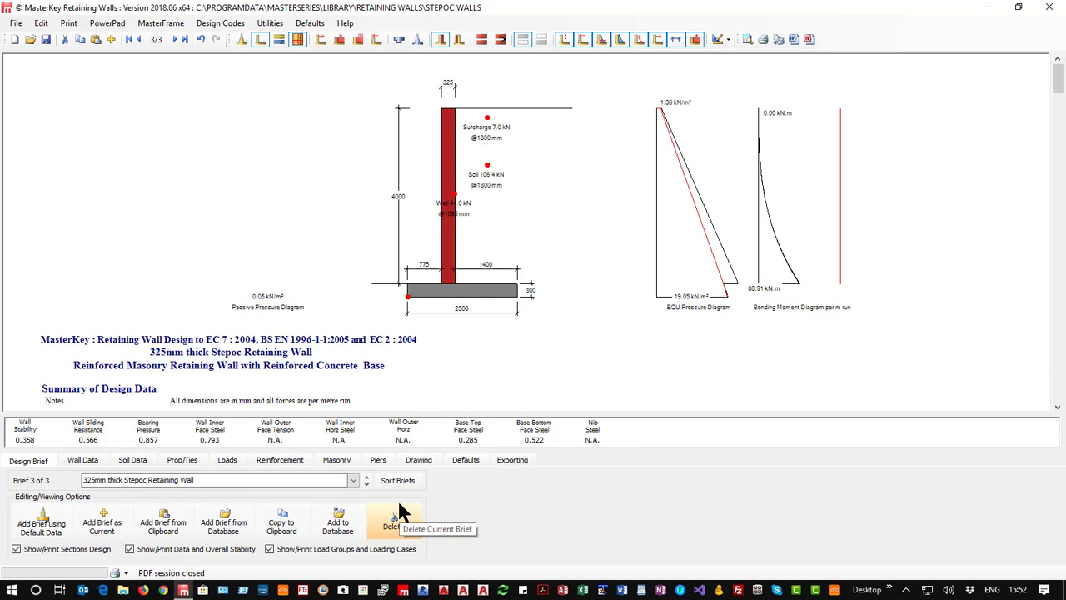
click(225, 524)
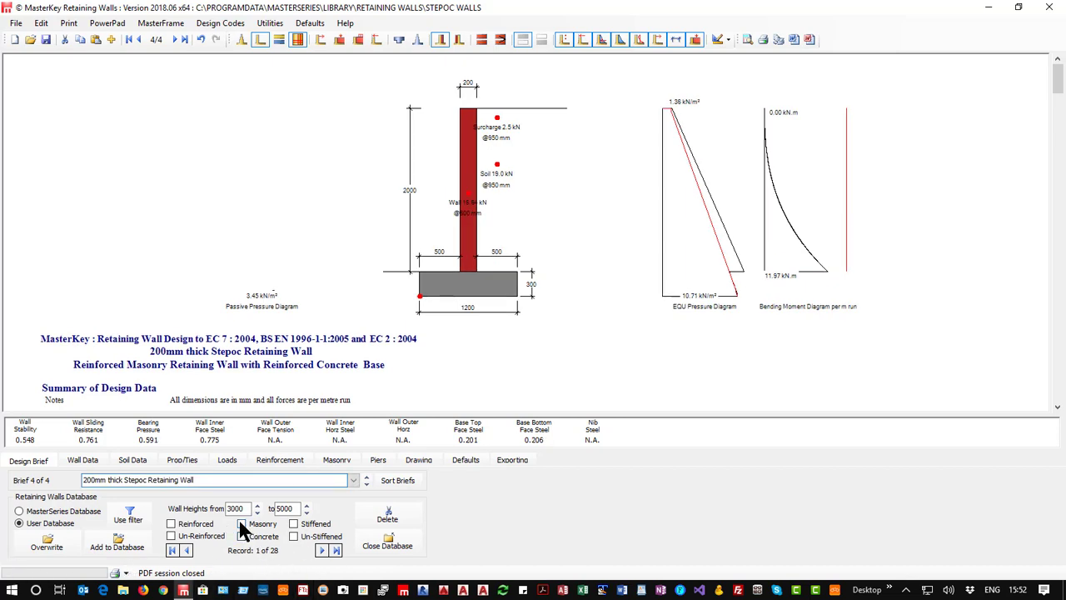
- Look through the first eight user database records and return to the first, comparing them for repeated wall briefs
click(323, 552)
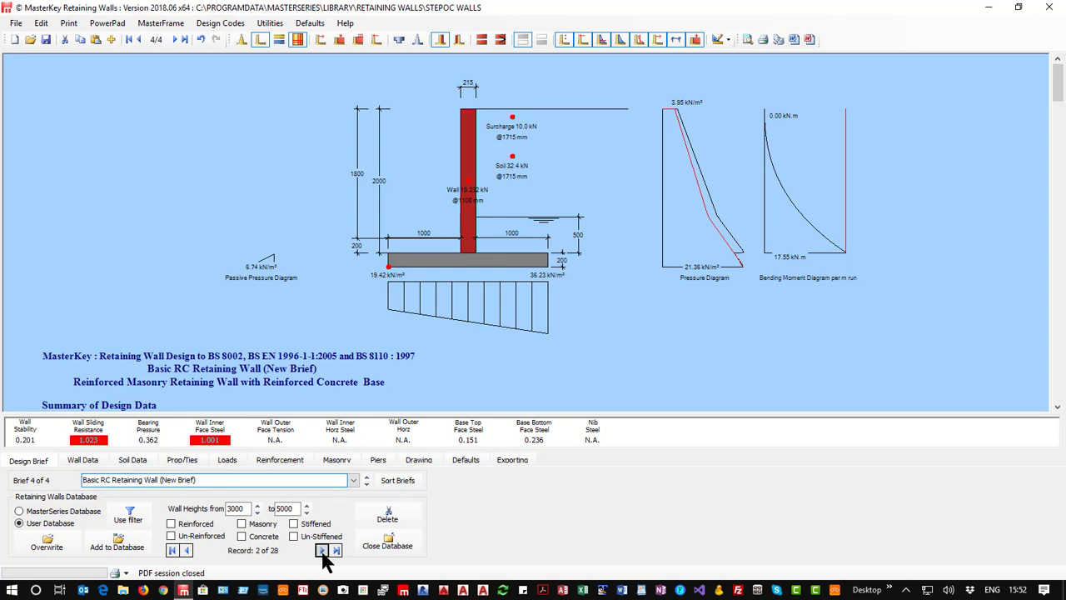
click(322, 551)
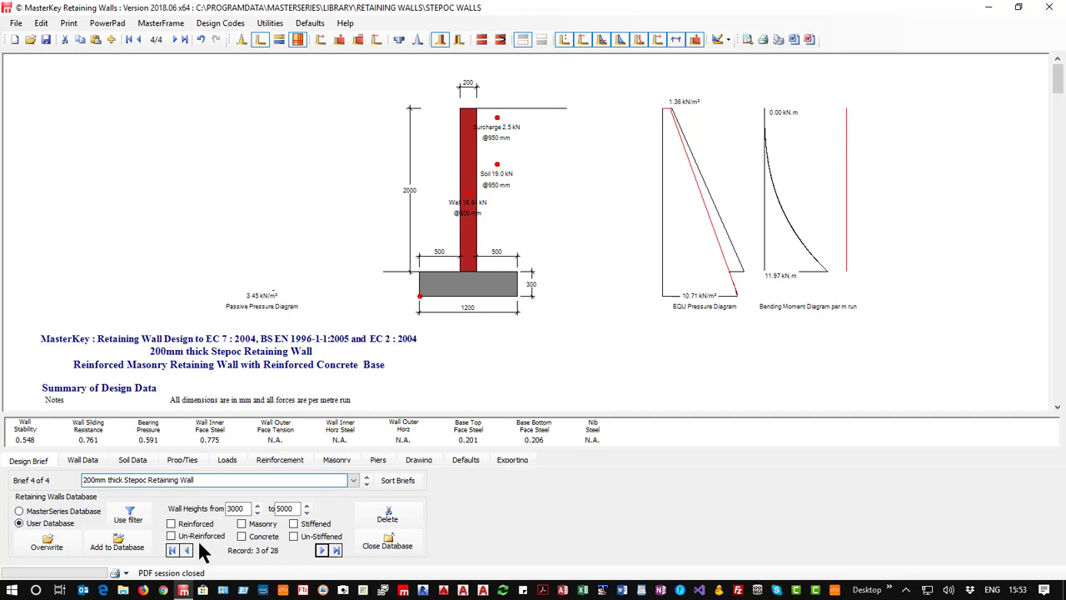
click(323, 551)
click(323, 552)
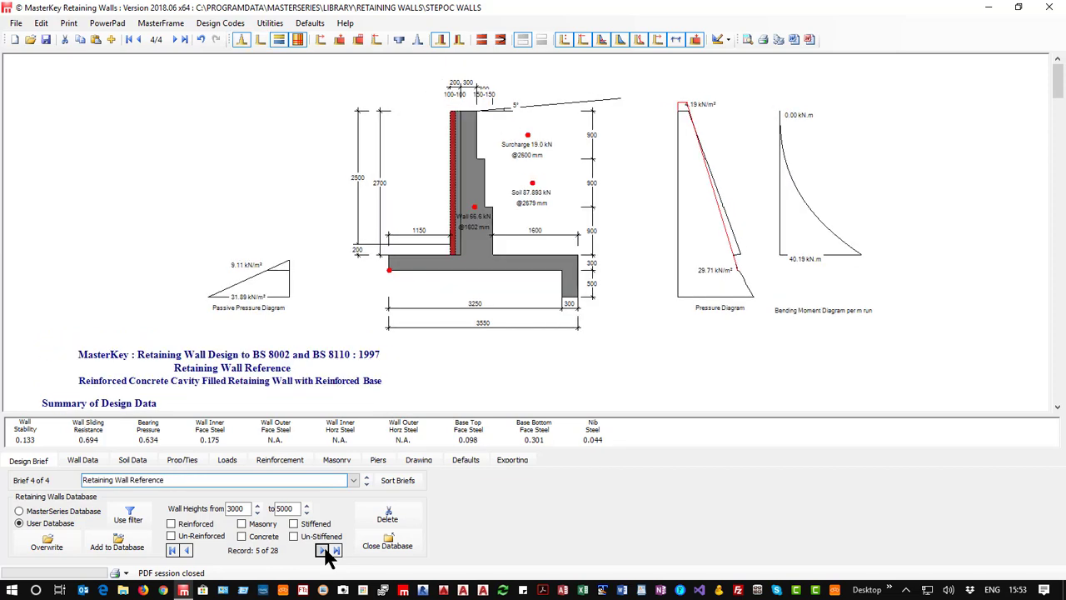
click(323, 551)
click(324, 551)
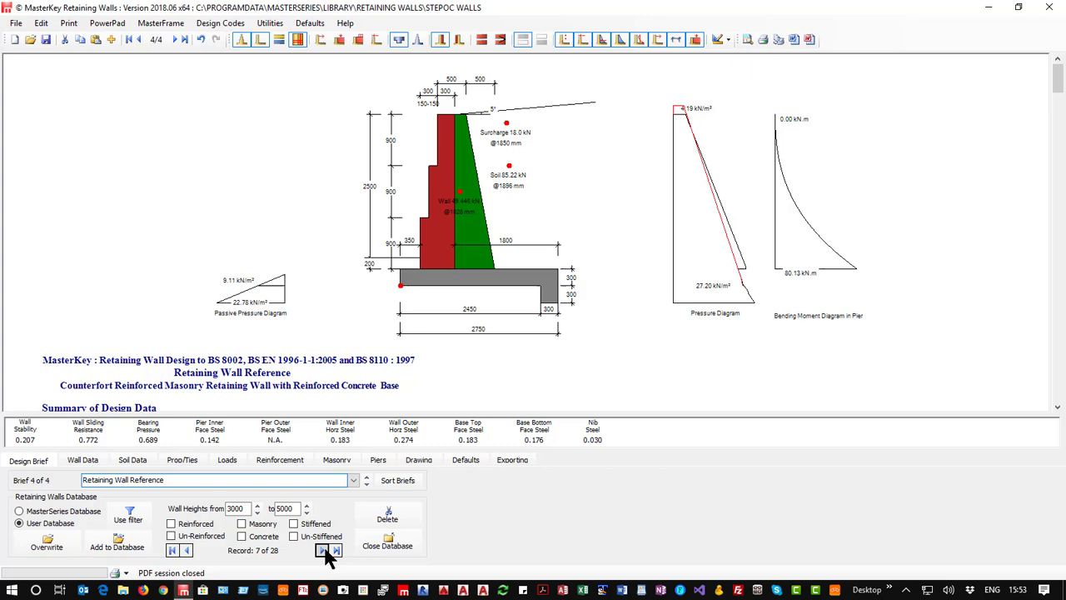
click(324, 552)
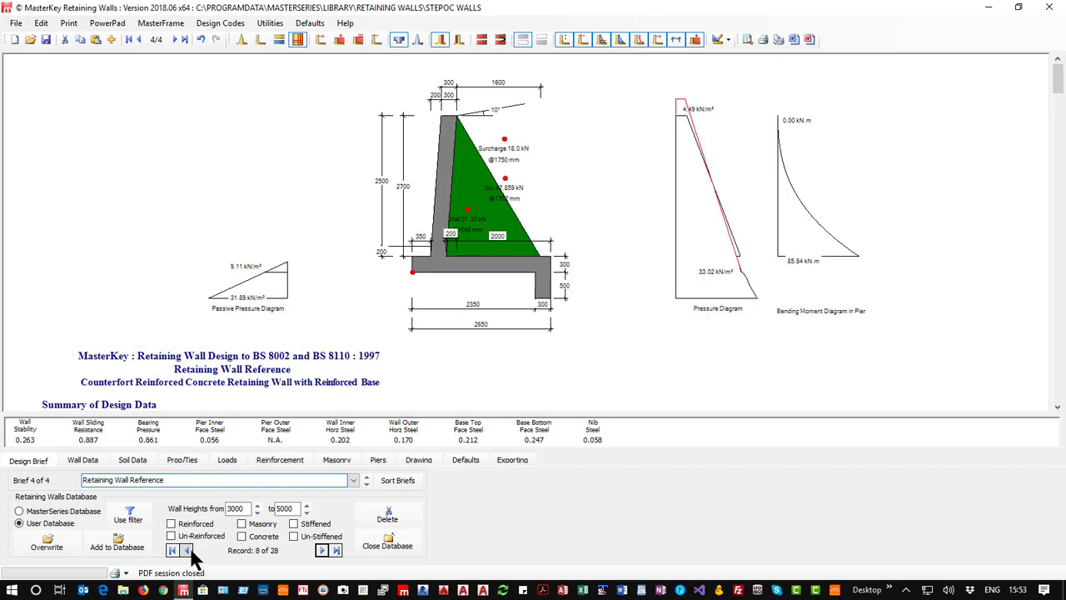
click(185, 551)
click(186, 551)
click(185, 551)
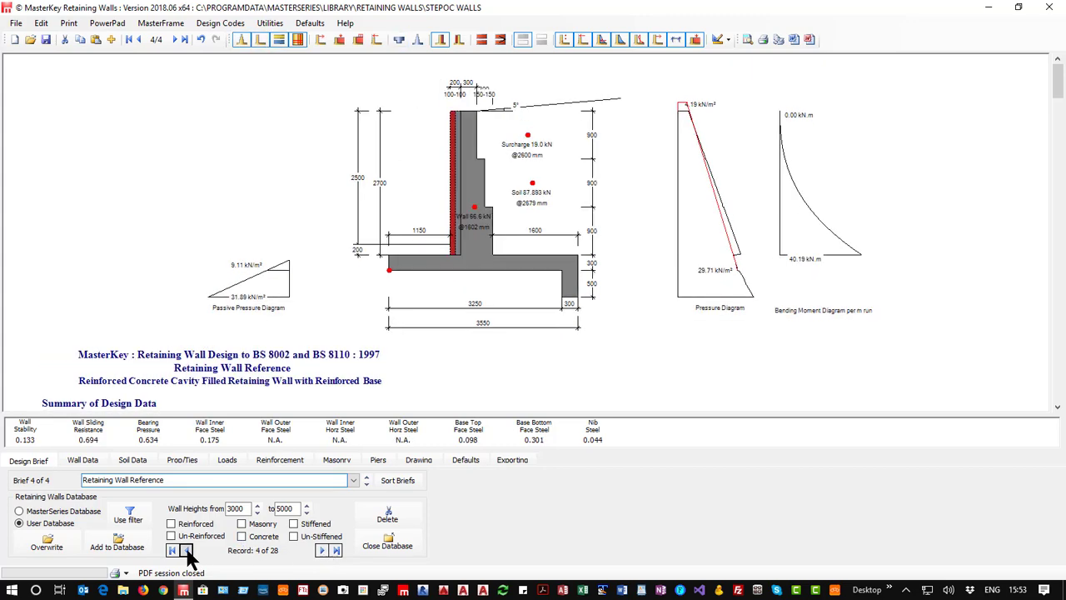
click(185, 550)
click(186, 550)
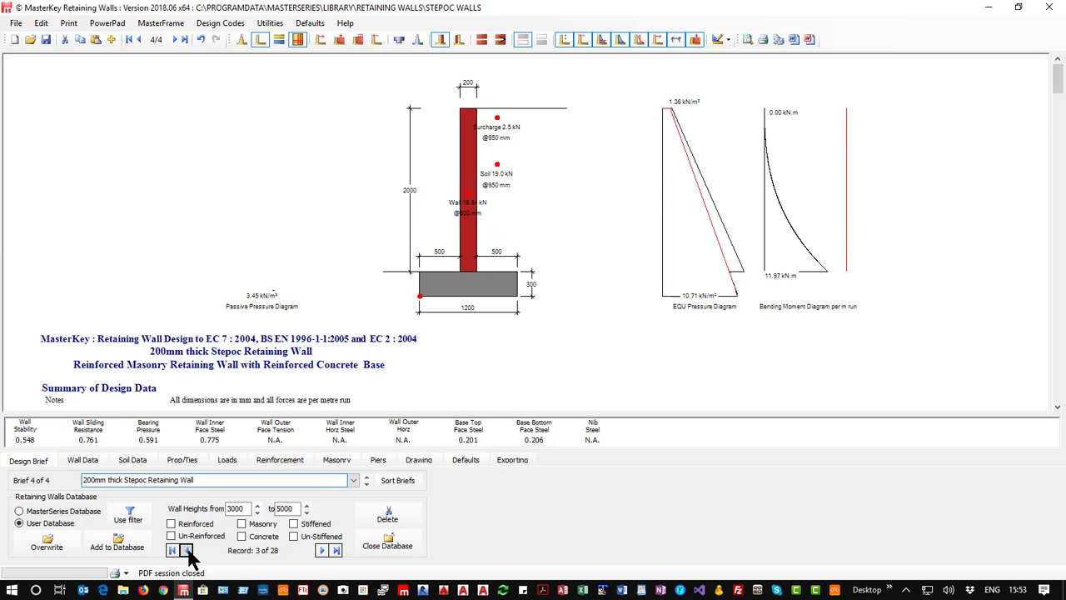
click(185, 551)
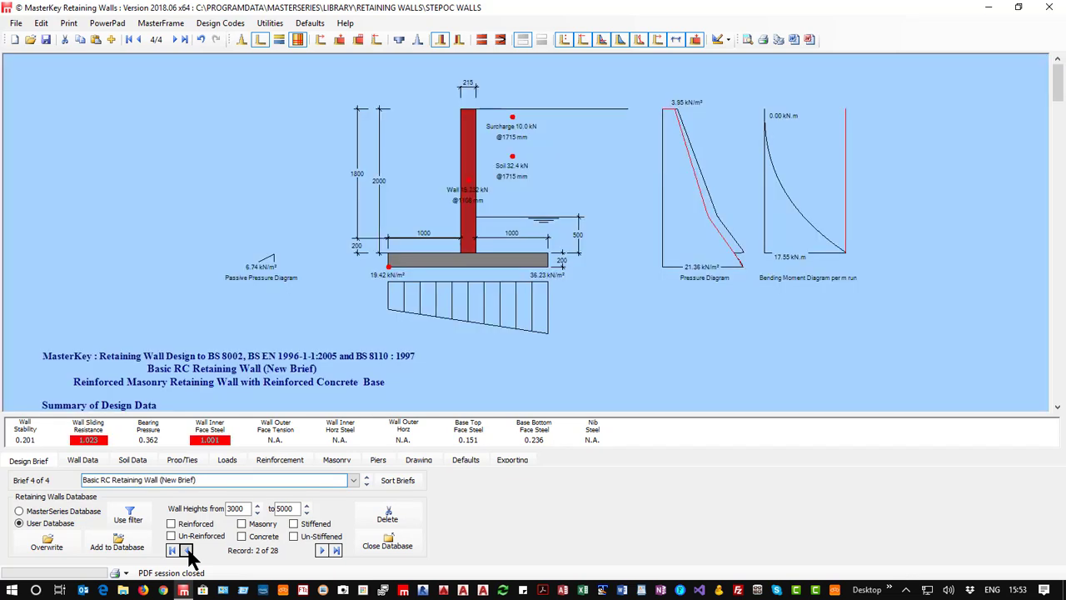
click(186, 551)
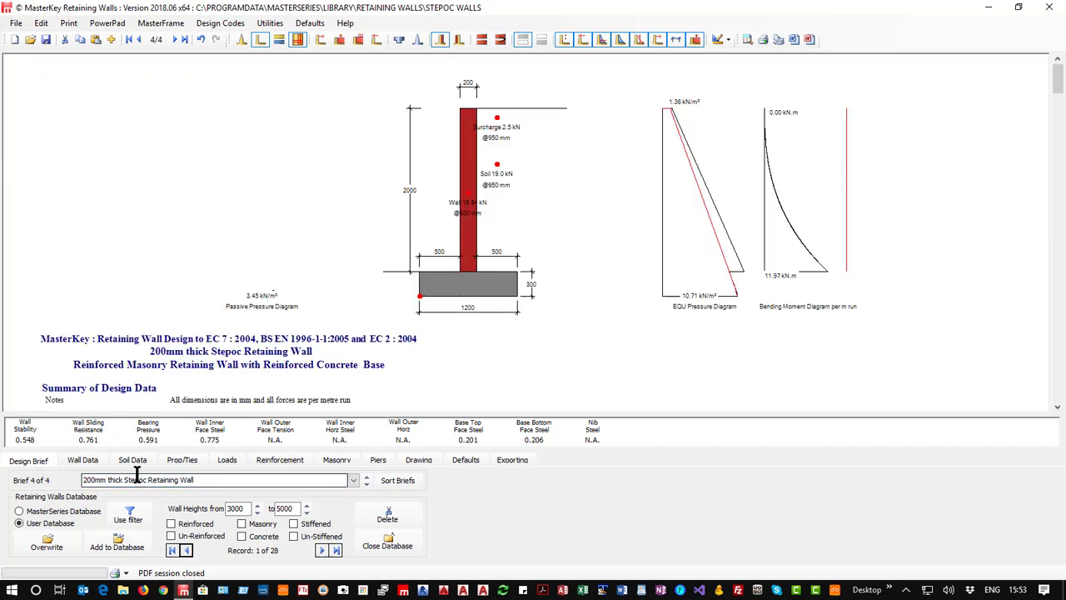
- Delete the repeated 200mm thick Stepoc Retaining Wall and Retaining Wall Reference records from the user database
double_click(322, 552)
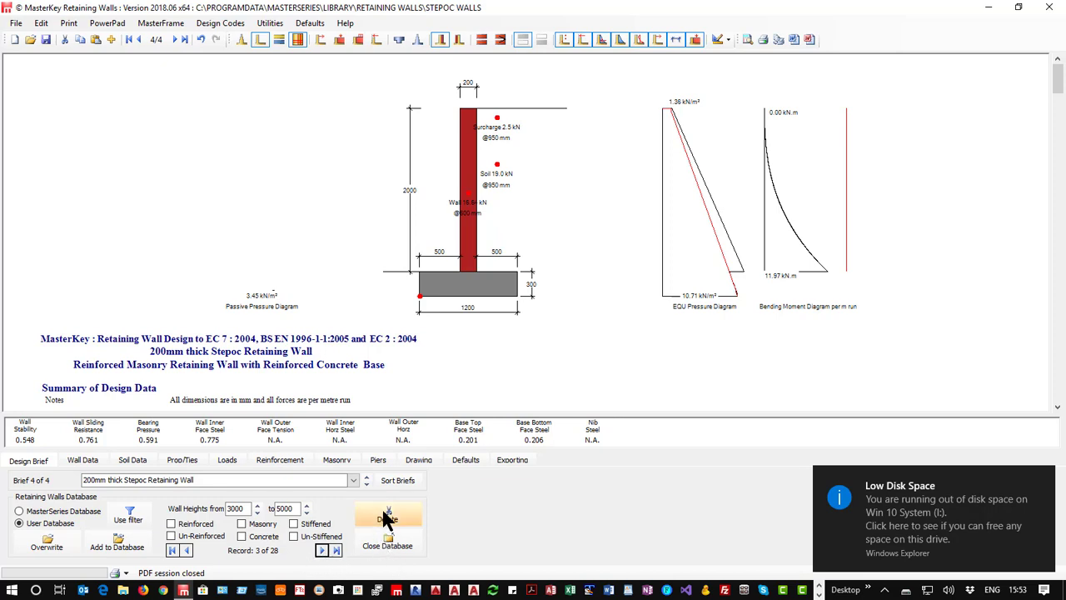
click(387, 518)
click(322, 552)
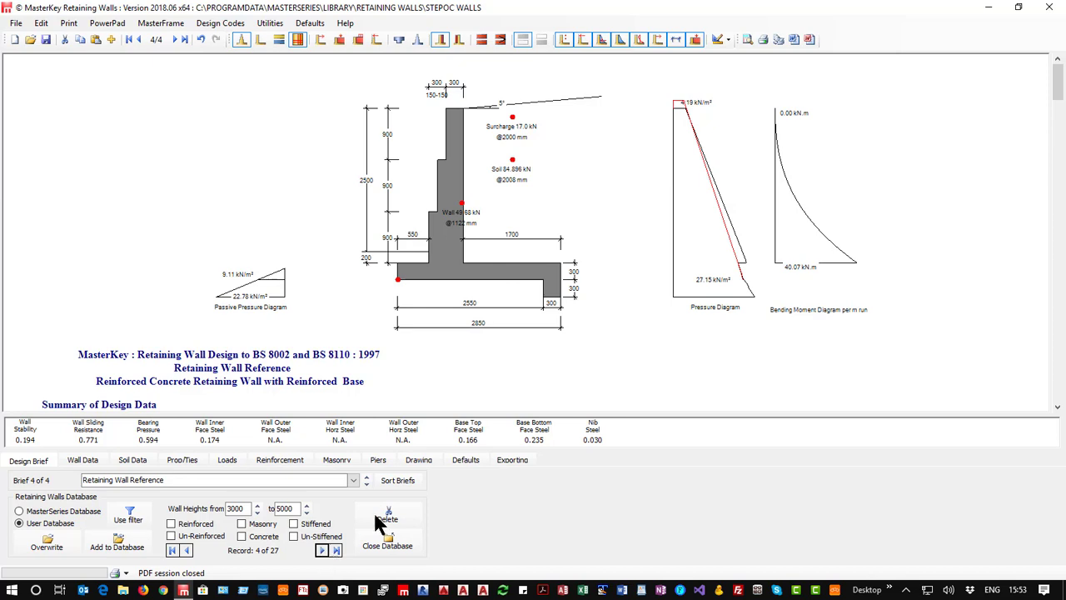
click(388, 518)
click(323, 551)
click(323, 550)
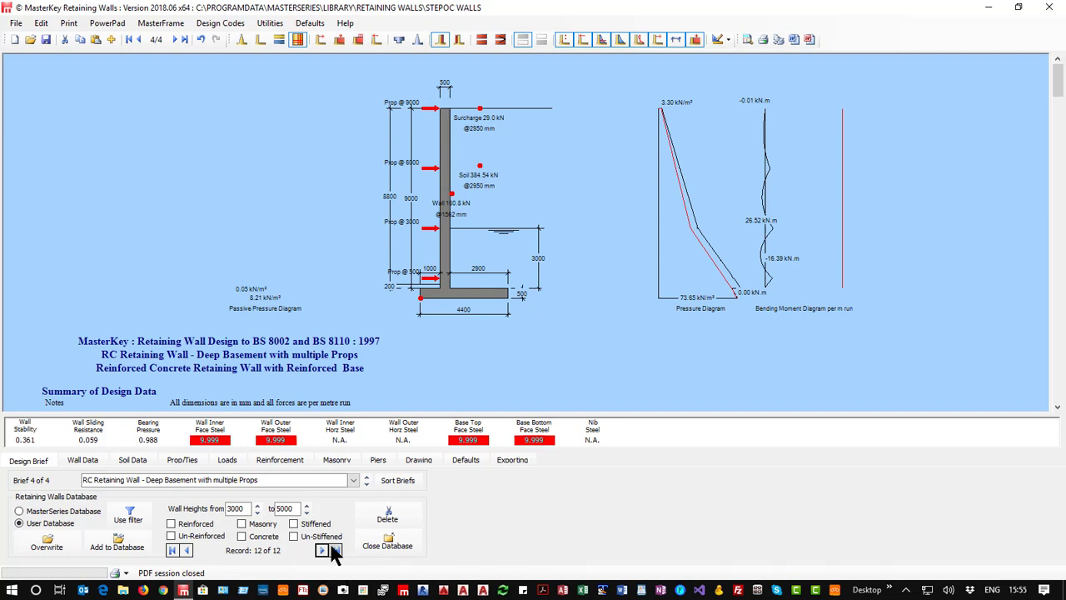
- Close the retaining walls database and end the Retaining Walls session without saving the Stepoc walls file
click(381, 544)
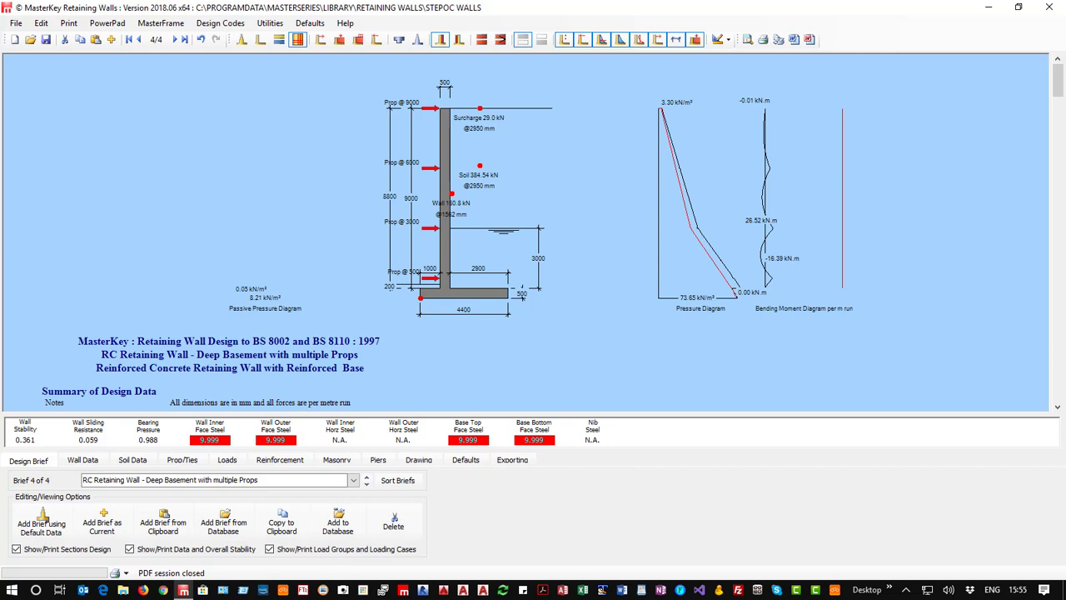
click(1049, 8)
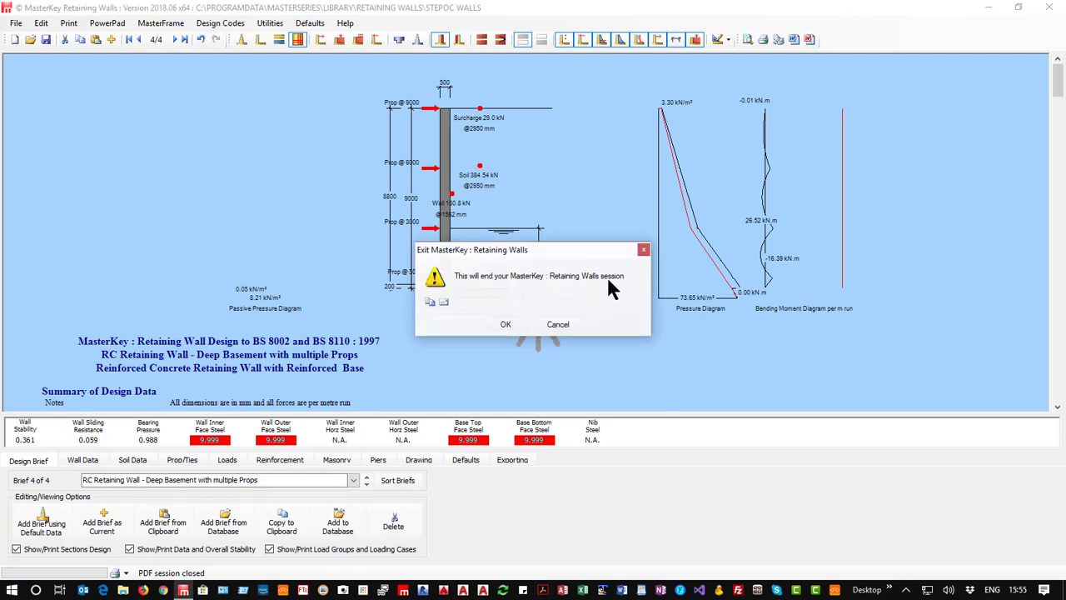
click(502, 324)
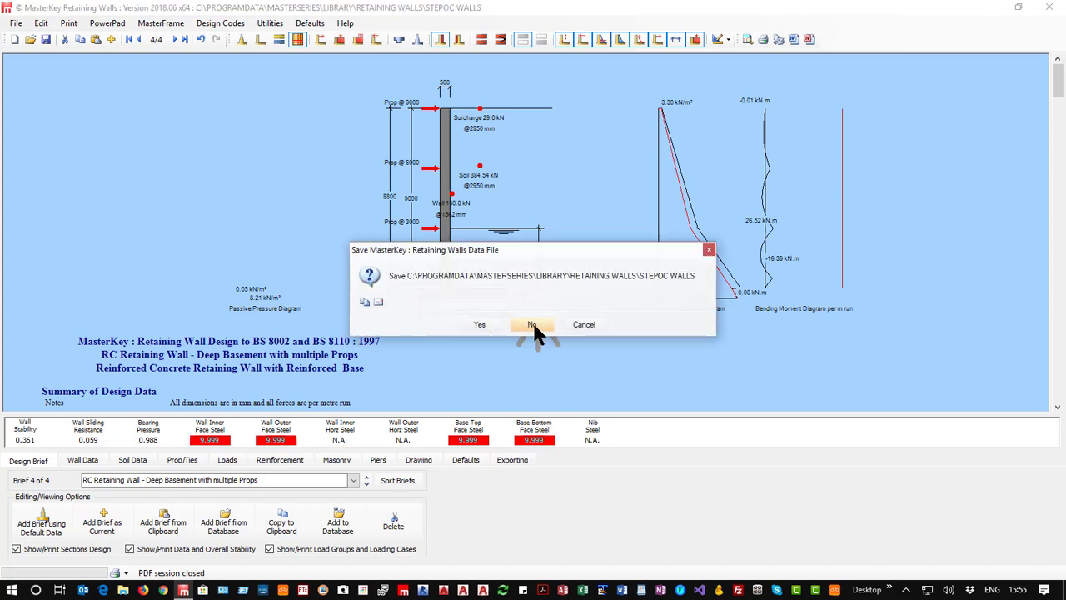
click(534, 326)
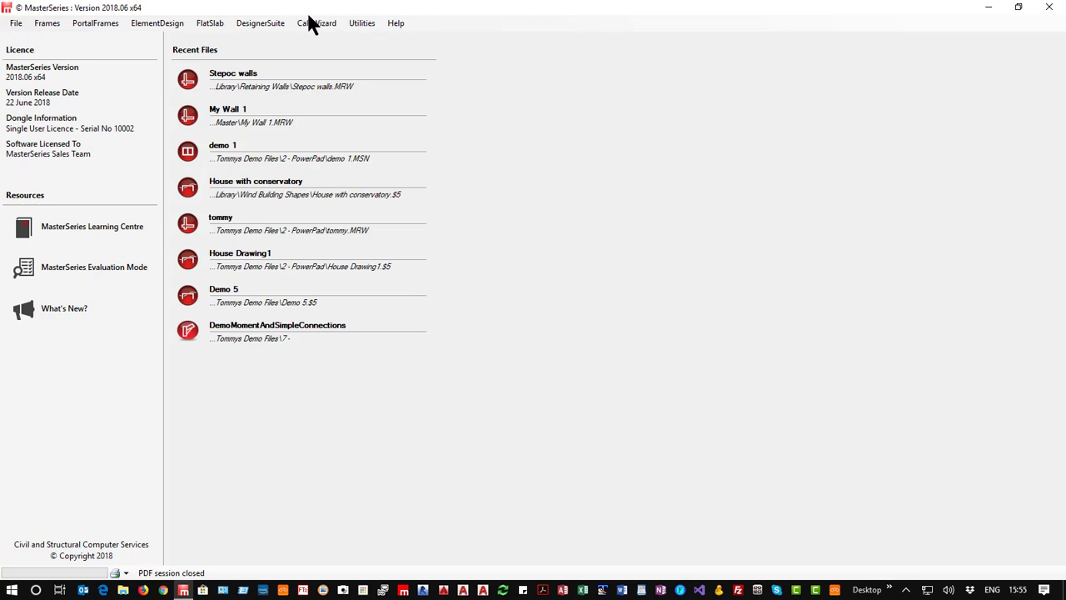
- Create a new MasterKey : Retaining Walls file named My Wall 3 in the Master folder
click(247, 25)
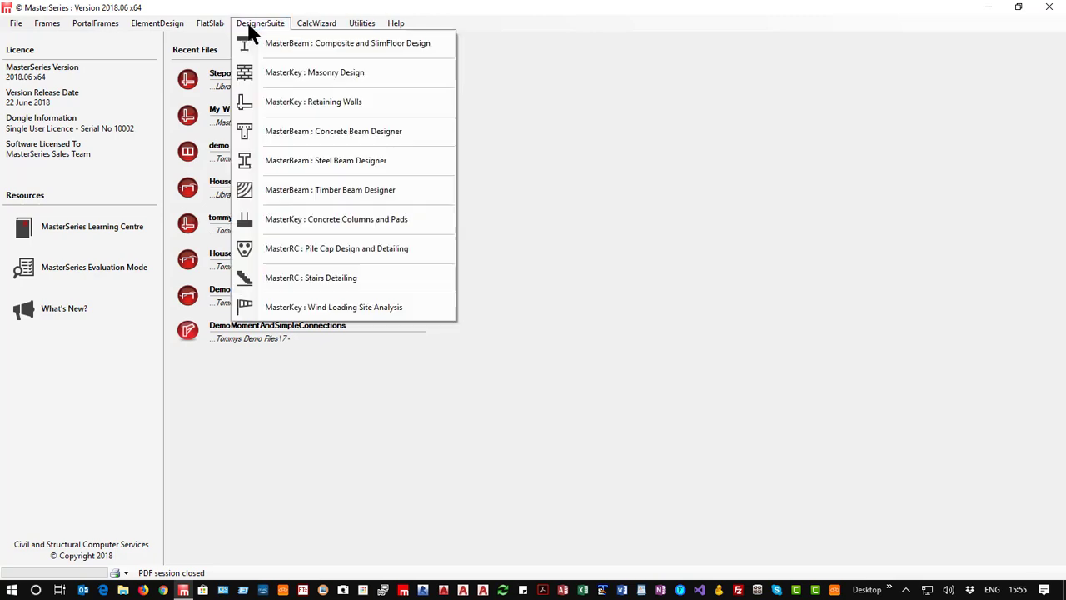
click(319, 107)
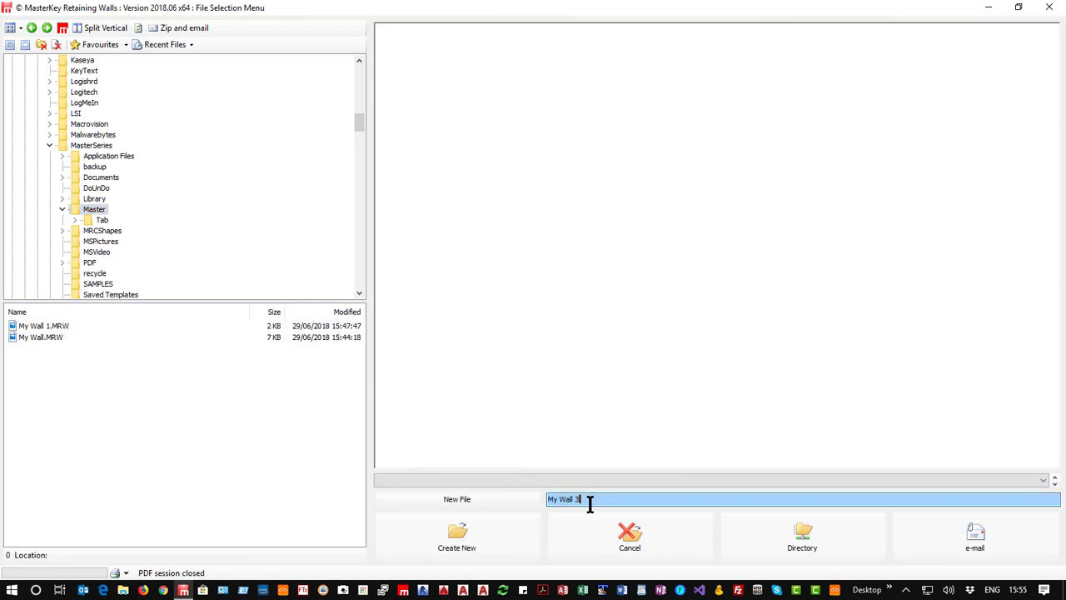
click(478, 528)
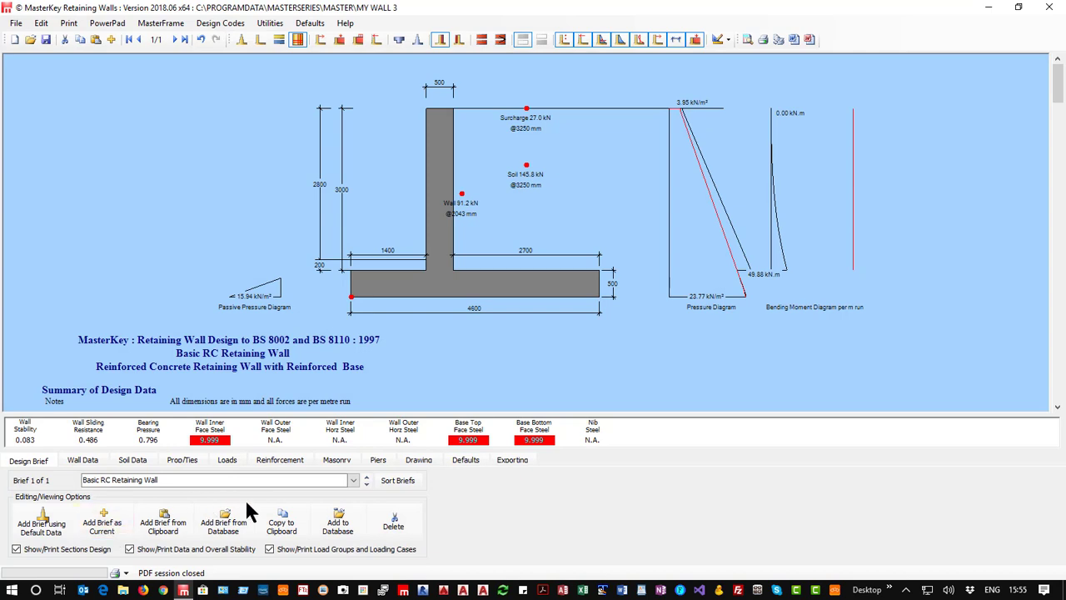
- Add the 256mm thick Stepoc Retaining Wall brief from the user database to the file and close the database
click(223, 524)
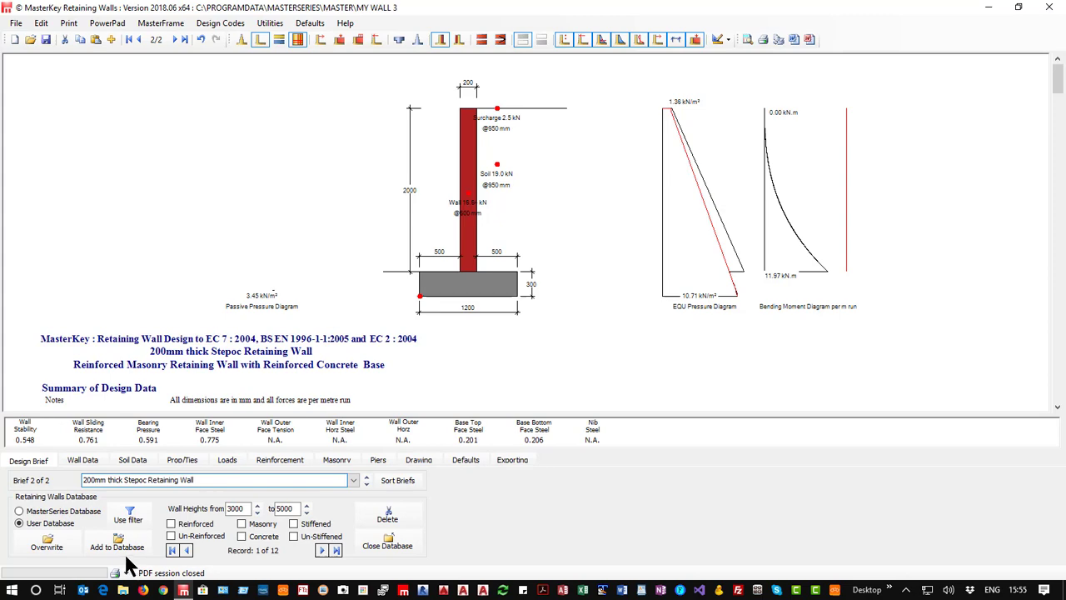
click(319, 552)
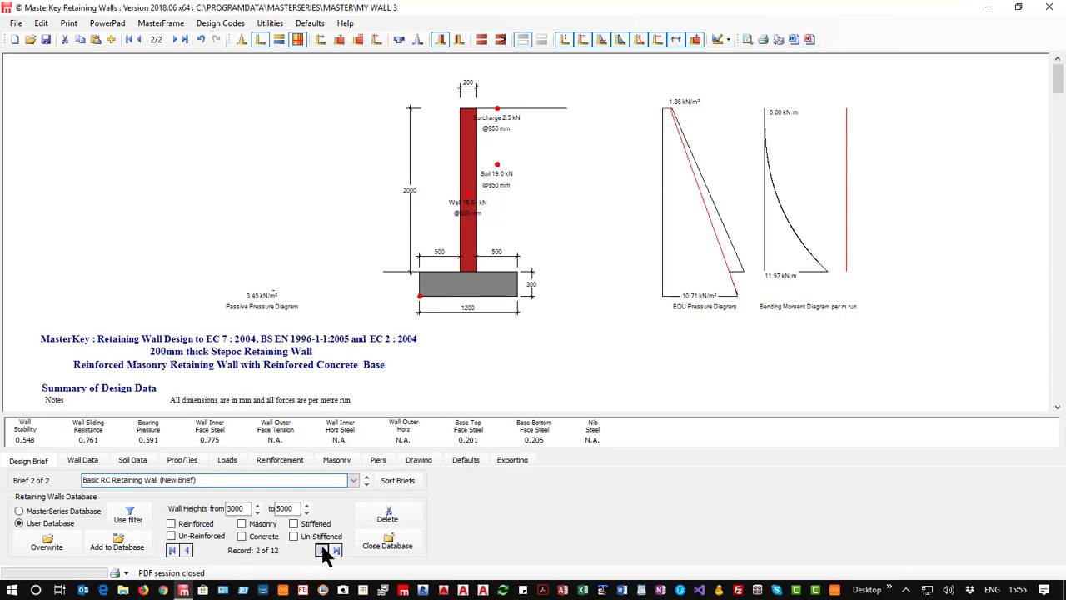
click(321, 552)
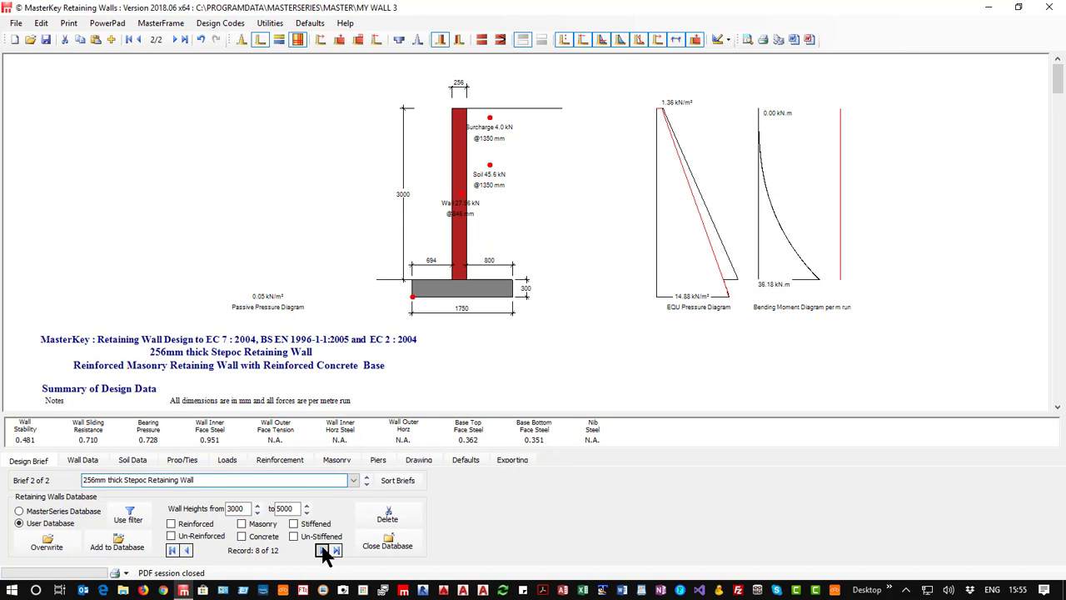
click(386, 540)
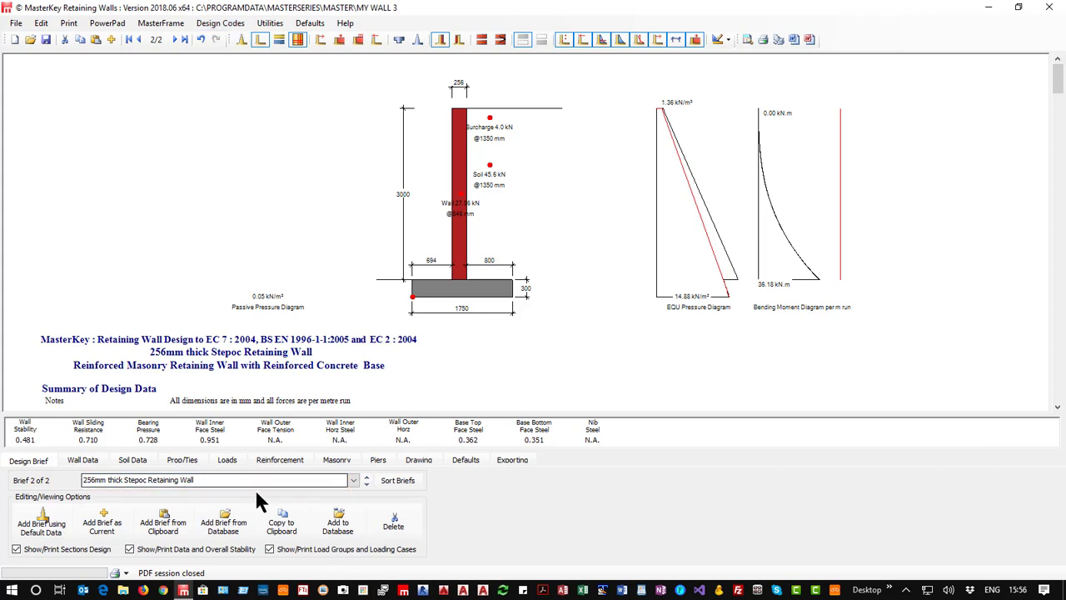
- Set the water table level behind the 256mm thick Stepoc wall to 600 mm in the wall data
click(71, 462)
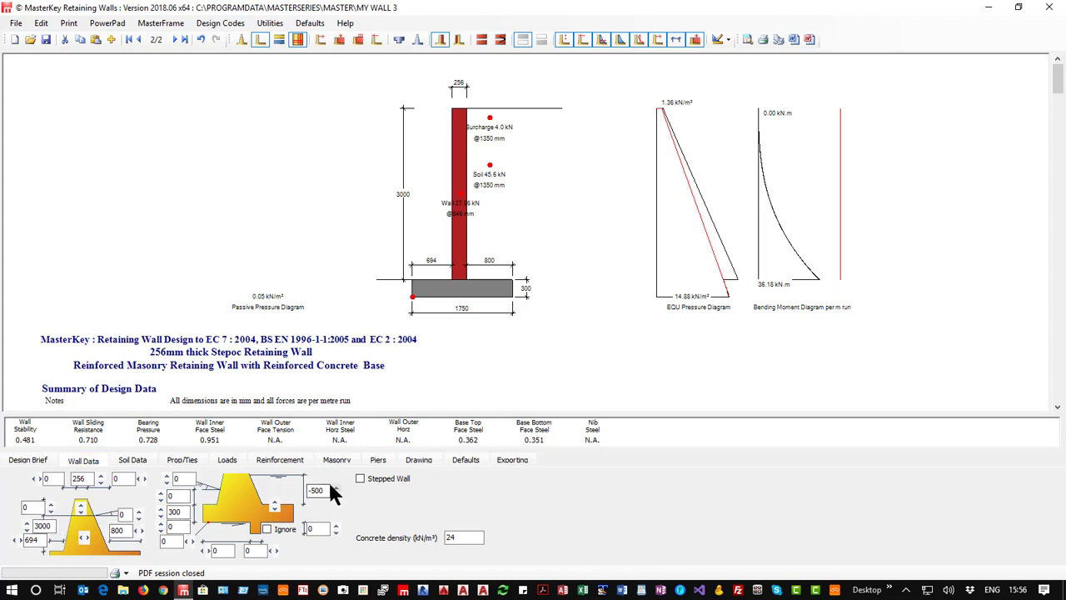
double_click(321, 491)
text(30000)
key(Return)
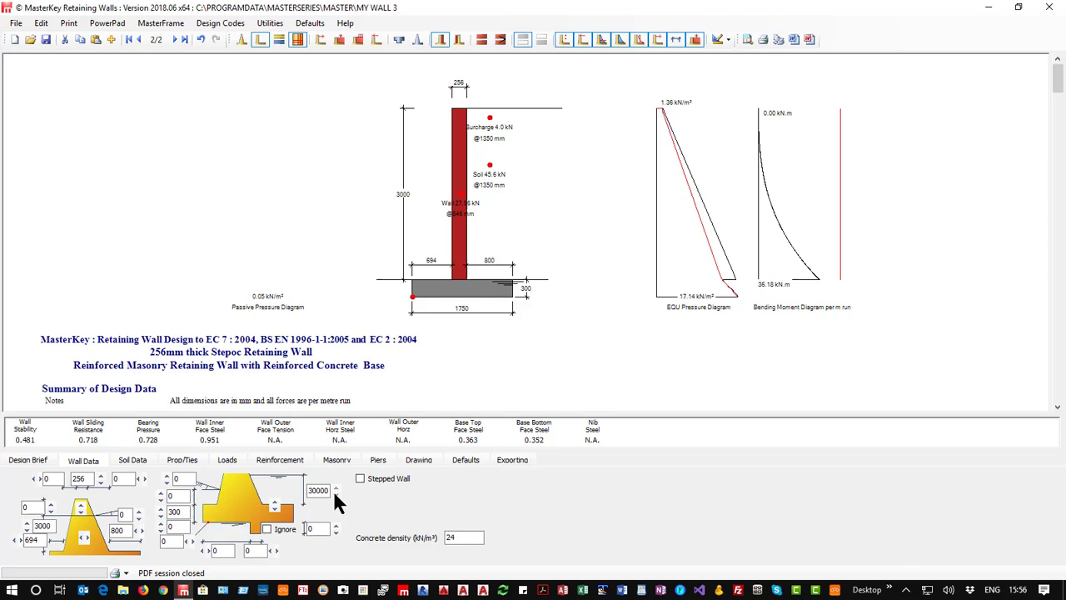
click(334, 487)
click(332, 483)
click(332, 482)
click(333, 482)
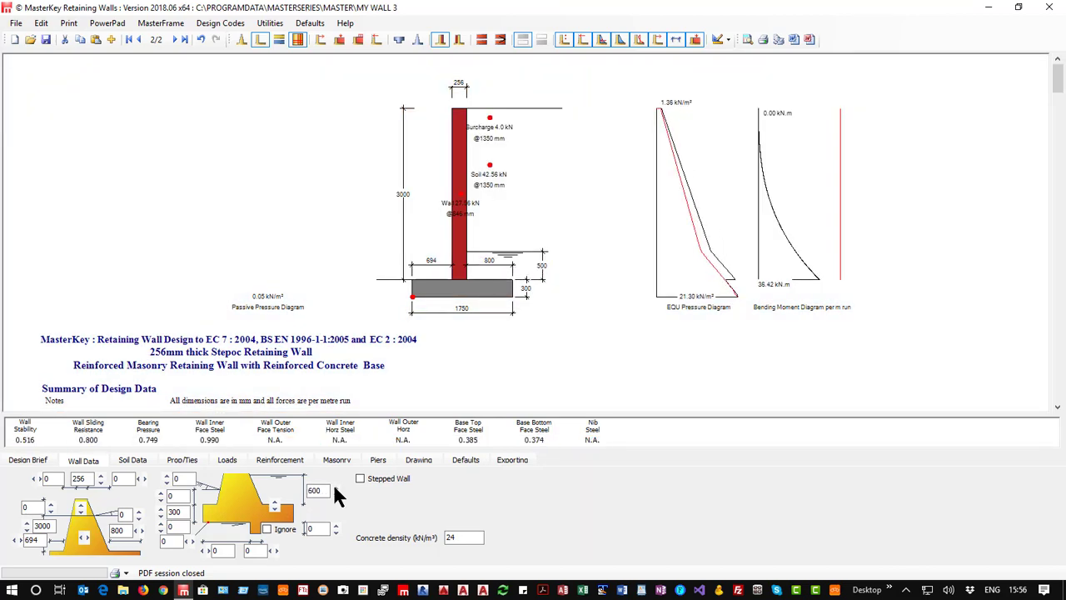
- Set the water table level behind the wall to 500 mm and the retained wall height to 2800 mm
click(333, 494)
click(27, 523)
click(28, 531)
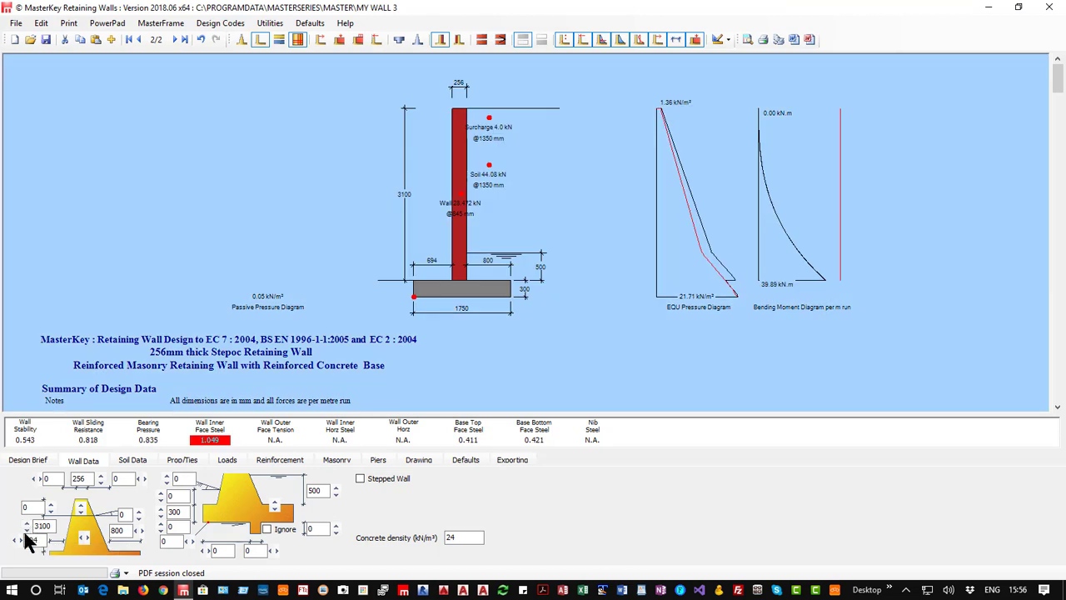
click(27, 532)
click(27, 532)
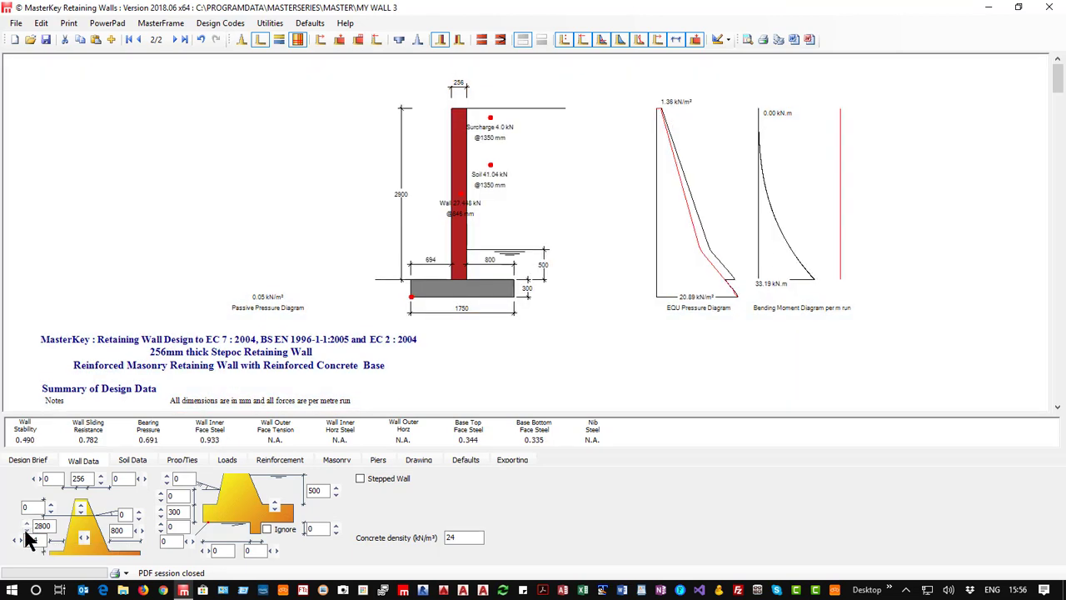
- Set the wall's extension above the retained soil level to 500 mm
click(48, 501)
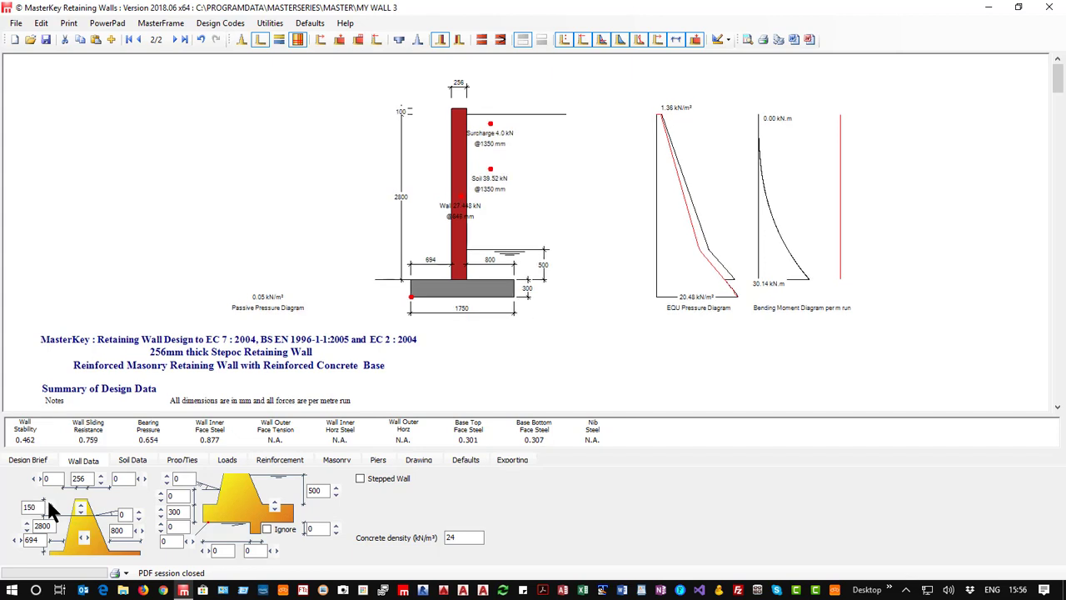
click(47, 497)
click(47, 497)
click(46, 497)
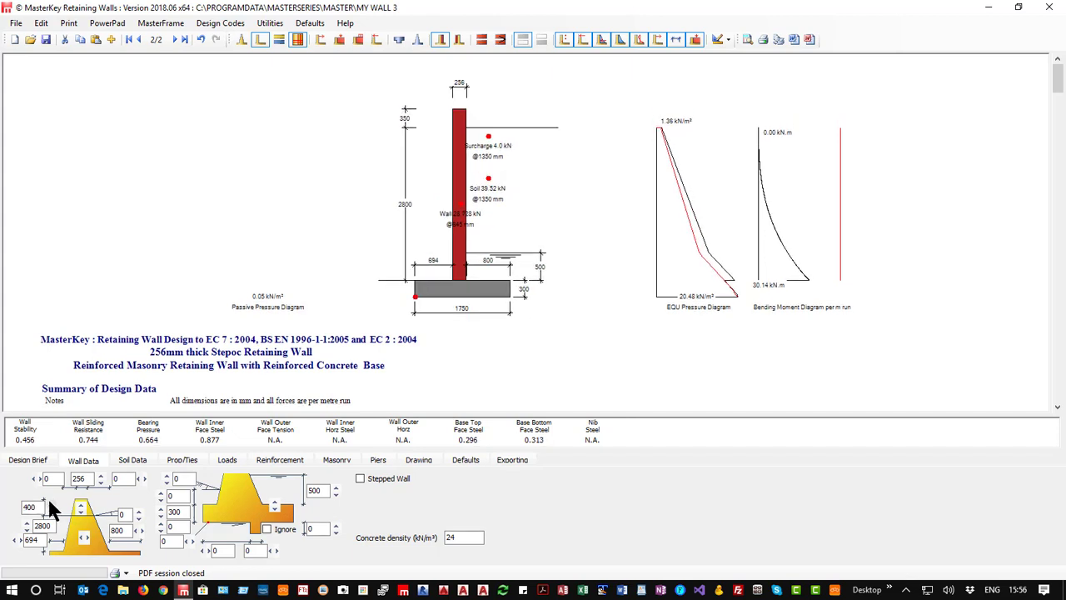
click(46, 497)
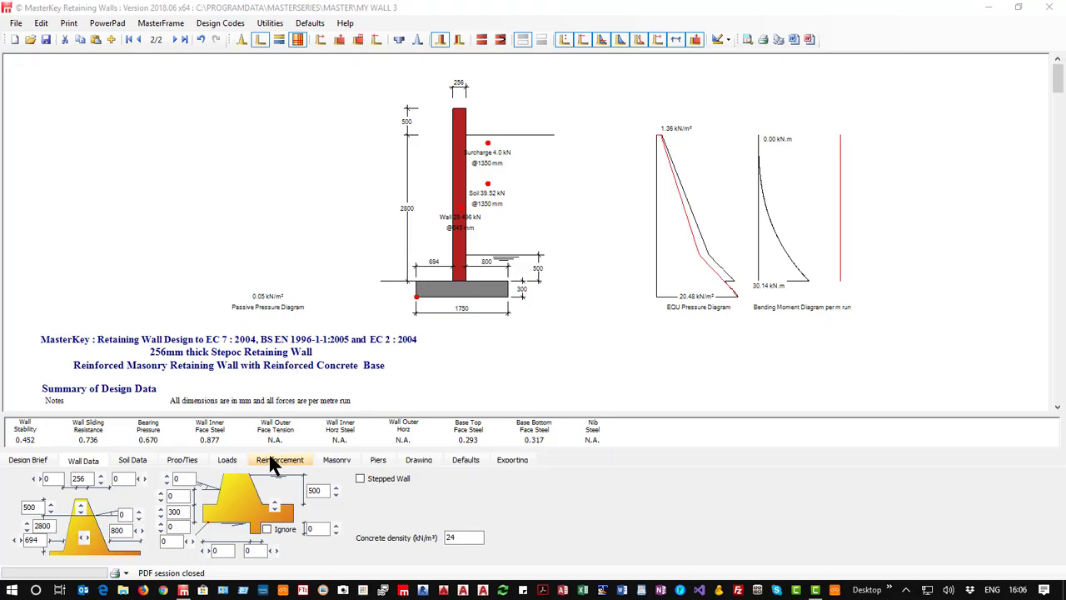
- Open the reinforcement data for the 256mm thick Stepoc wall
click(272, 460)
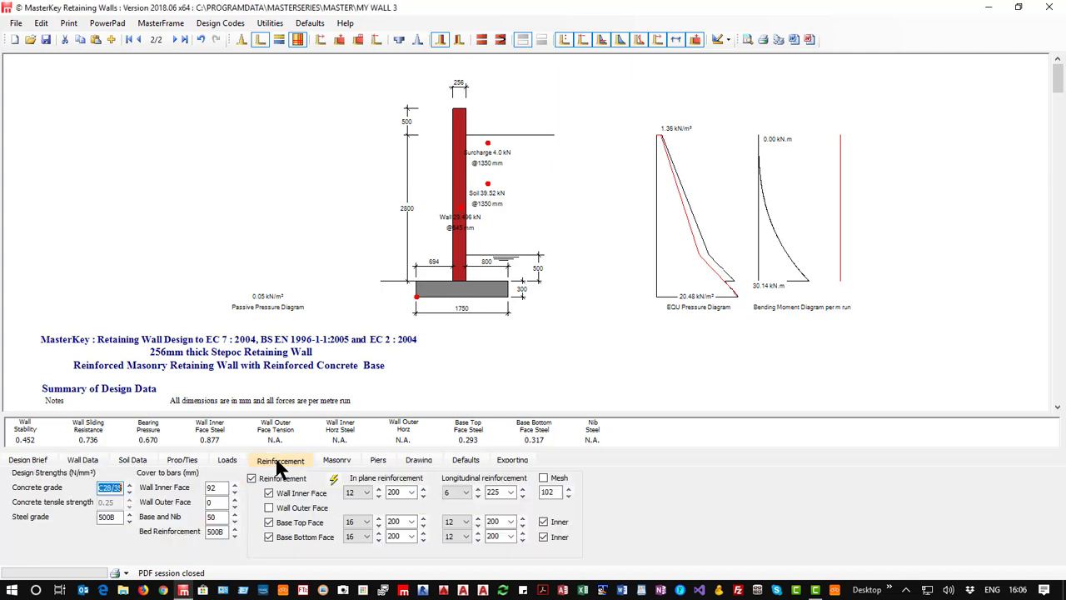